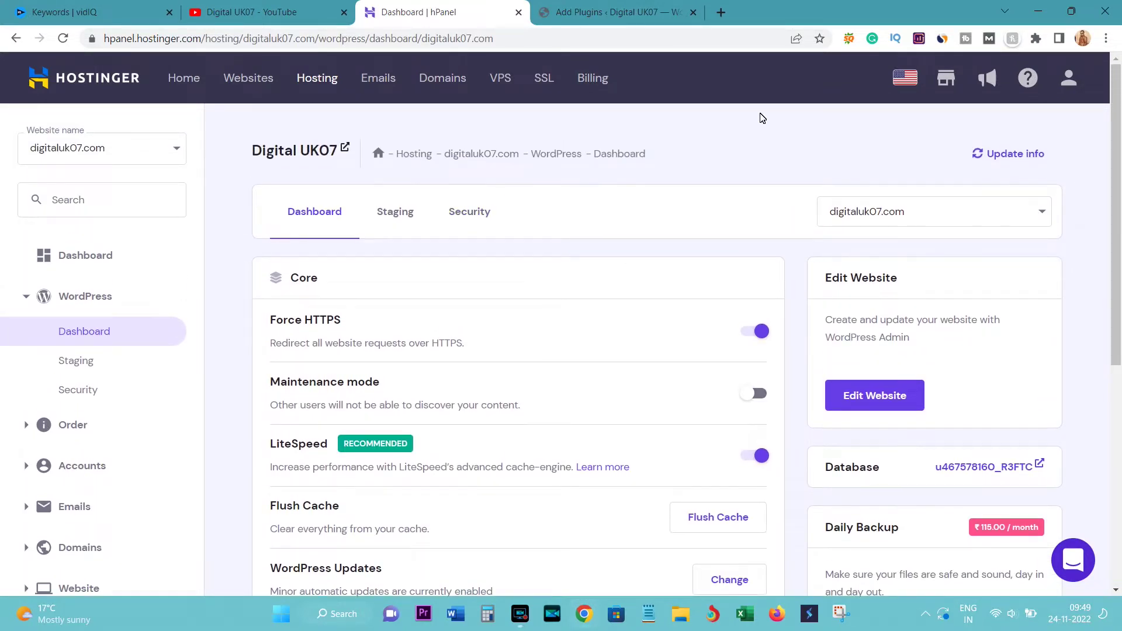
Review the Daily Backup option on the Hostinger WordPress dashboard for digitaluk07.com
{"action": "left_click", "coordinate": [630, 11]}
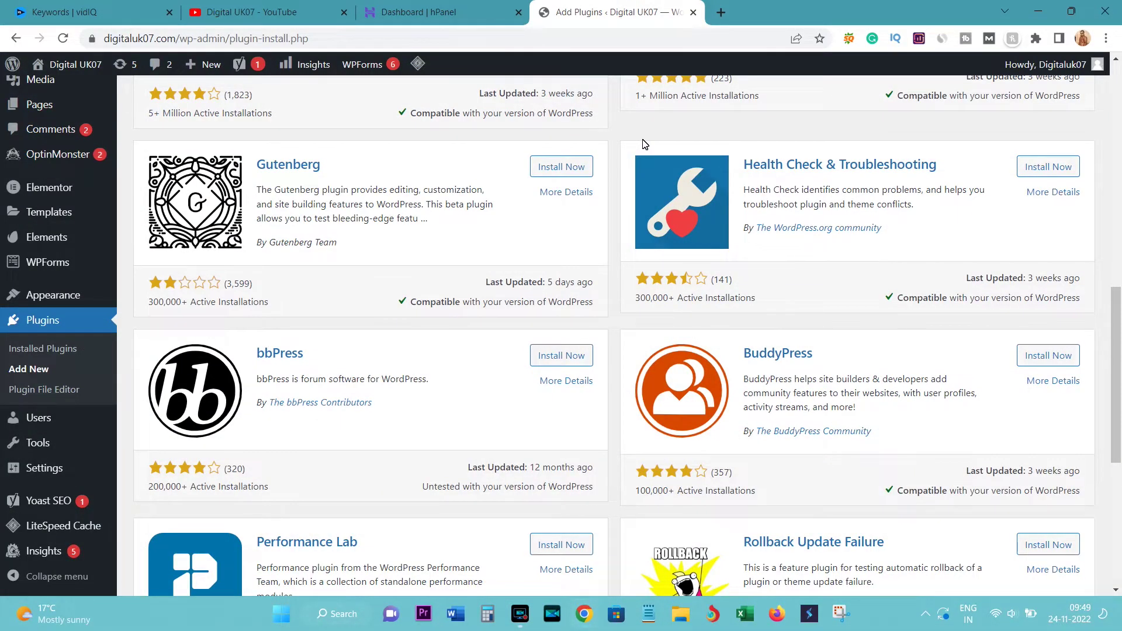
{"action": "left_click", "coordinate": [474, 7]}
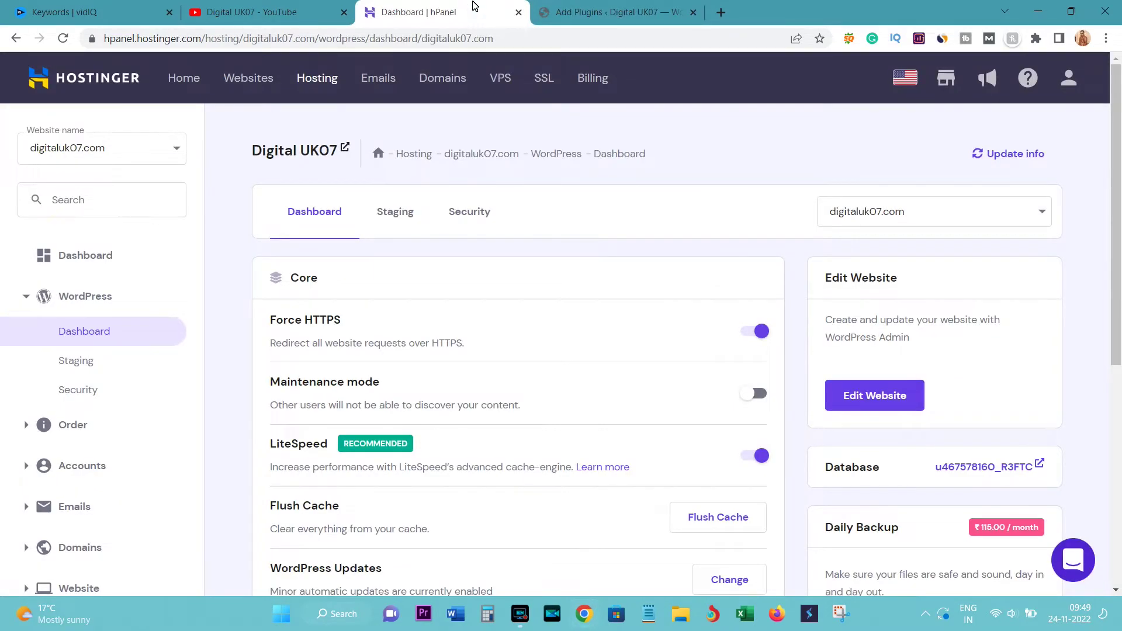
{"action": "scroll", "coordinate": [736, 149], "scroll_direction": "down", "scroll_amount": 2}
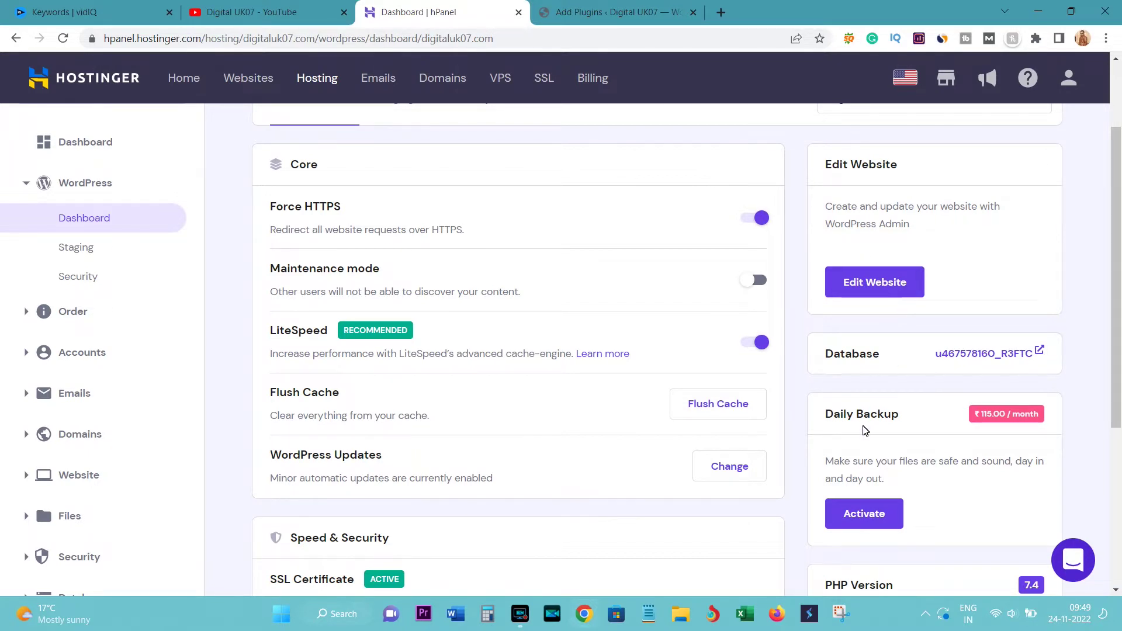
{"action": "scroll", "coordinate": [865, 430], "scroll_direction": "down", "scroll_amount": 2}
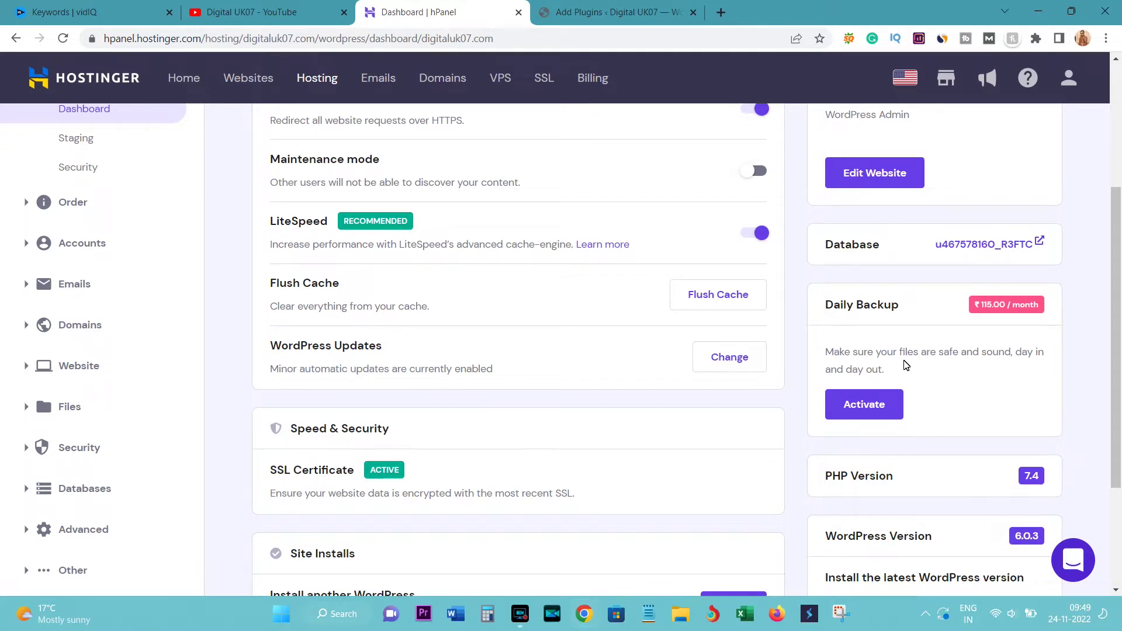
Switch to the site's WordPress admin and open the page for adding new plugins from its dashboard
{"action": "left_click", "coordinate": [619, 11]}
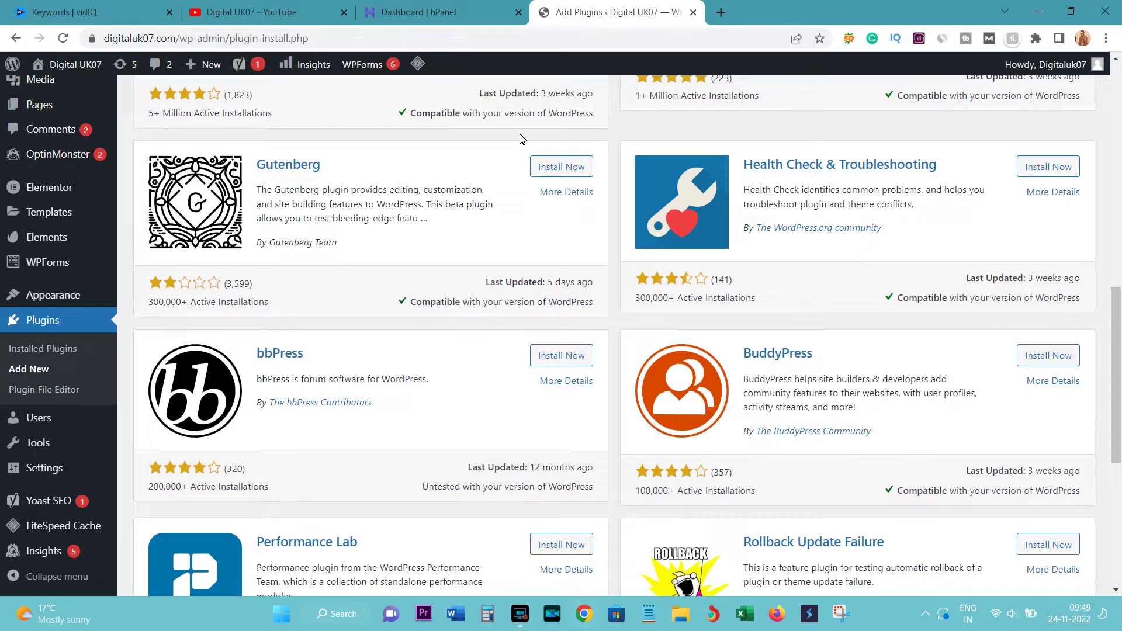
{"action": "scroll", "coordinate": [522, 138], "scroll_direction": "up", "scroll_amount": 6}
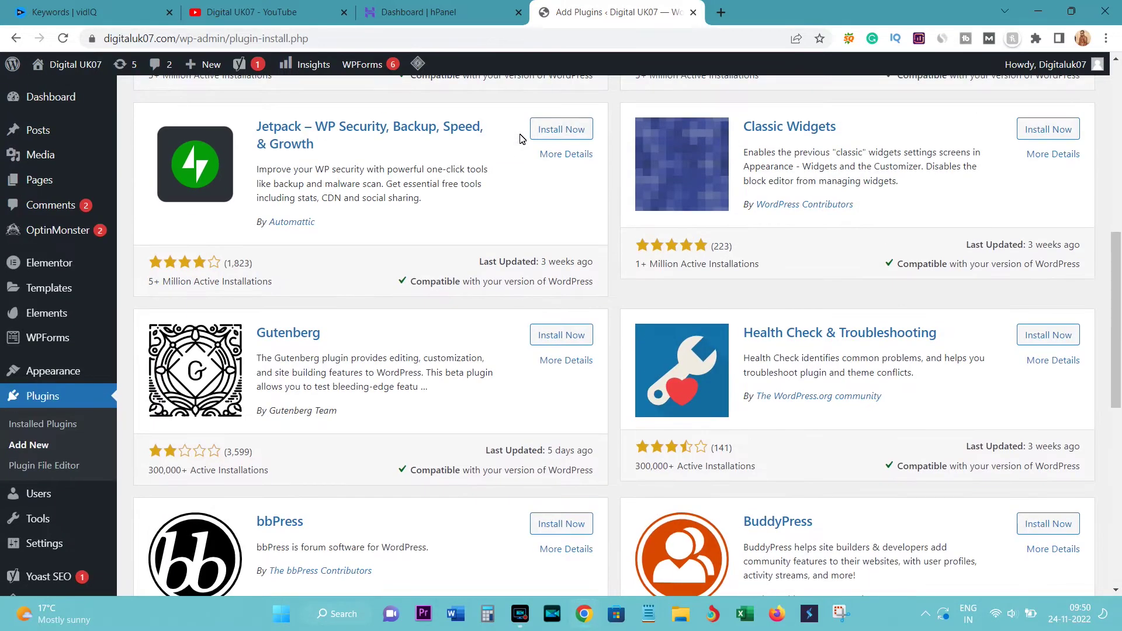
{"action": "scroll", "coordinate": [522, 139], "scroll_direction": "up", "scroll_amount": 4}
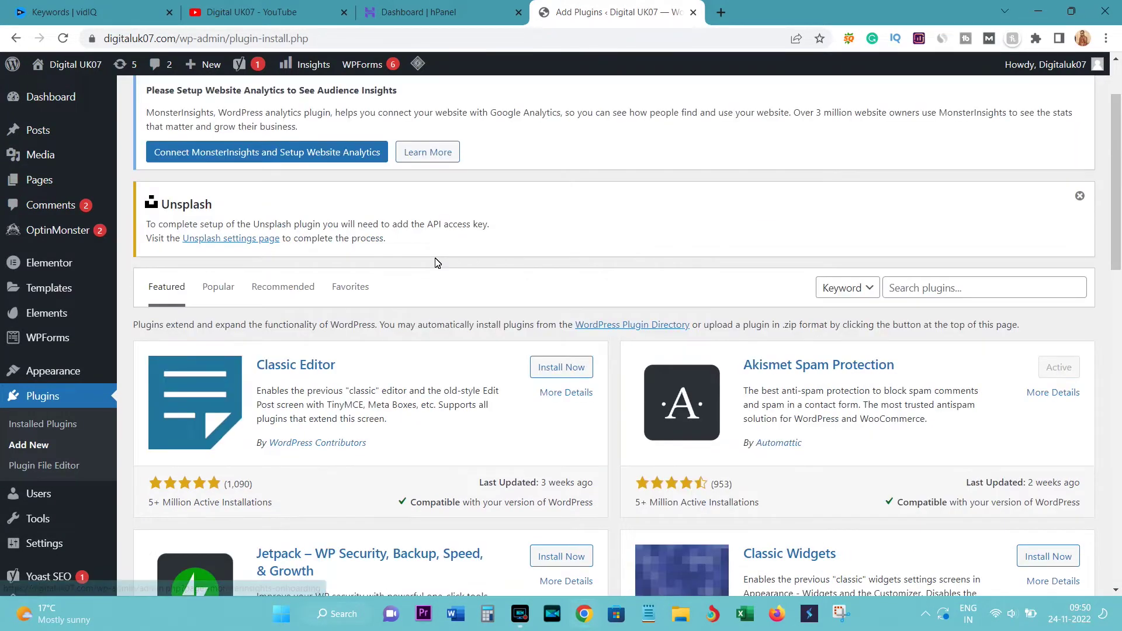
{"action": "left_click", "coordinate": [58, 96]}
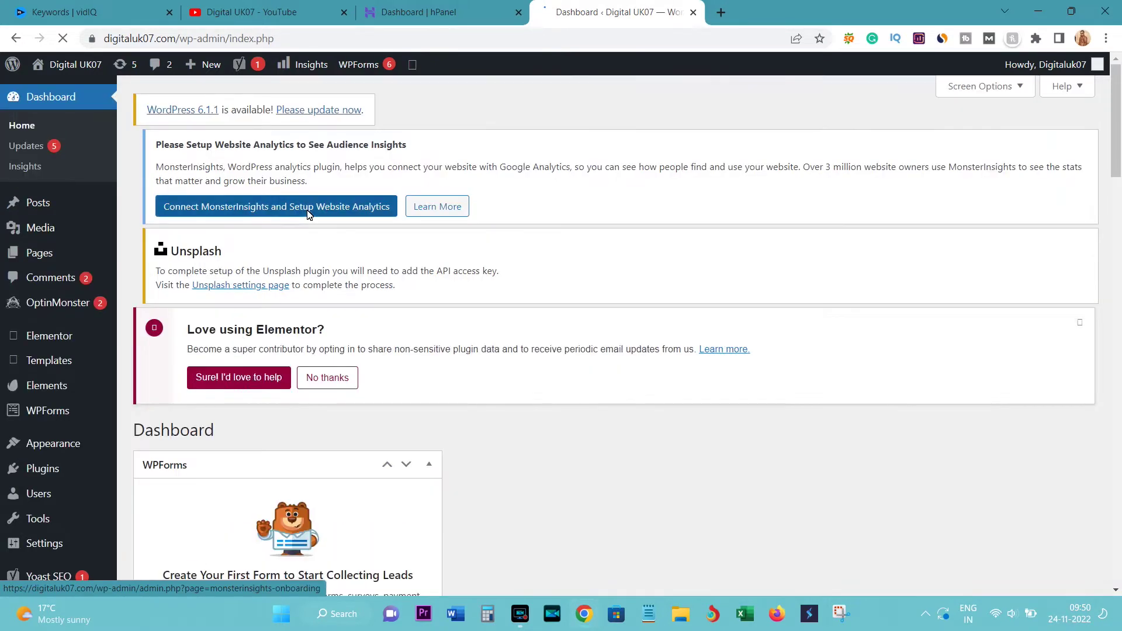
{"action": "scroll", "coordinate": [71, 364], "scroll_direction": "down", "scroll_amount": 3}
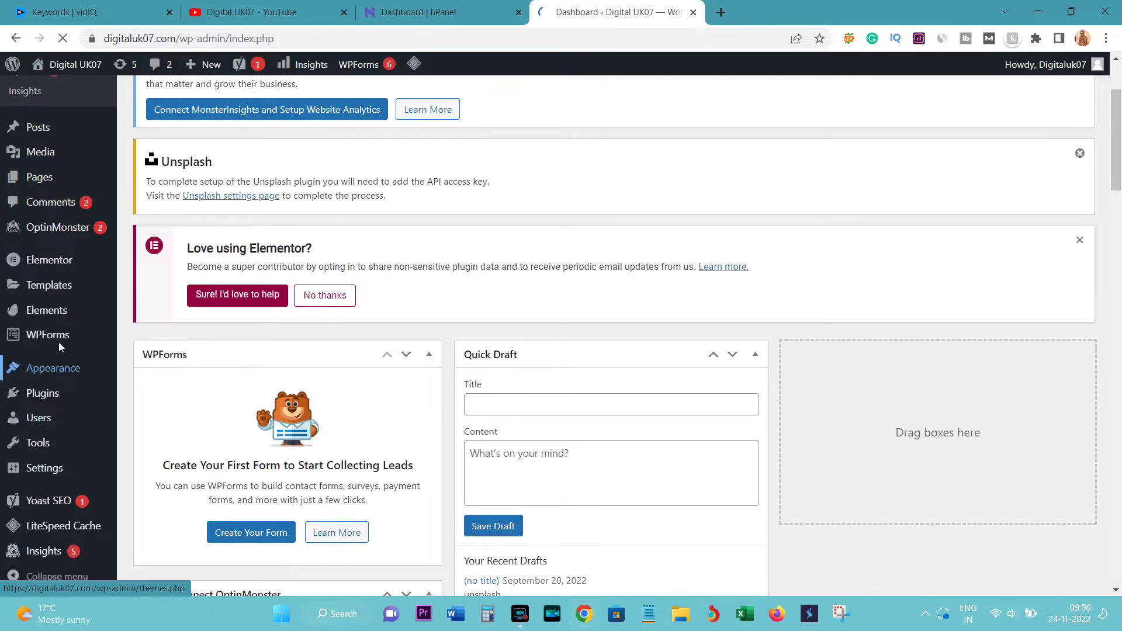
{"action": "mouse_move", "coordinate": [50, 399]}
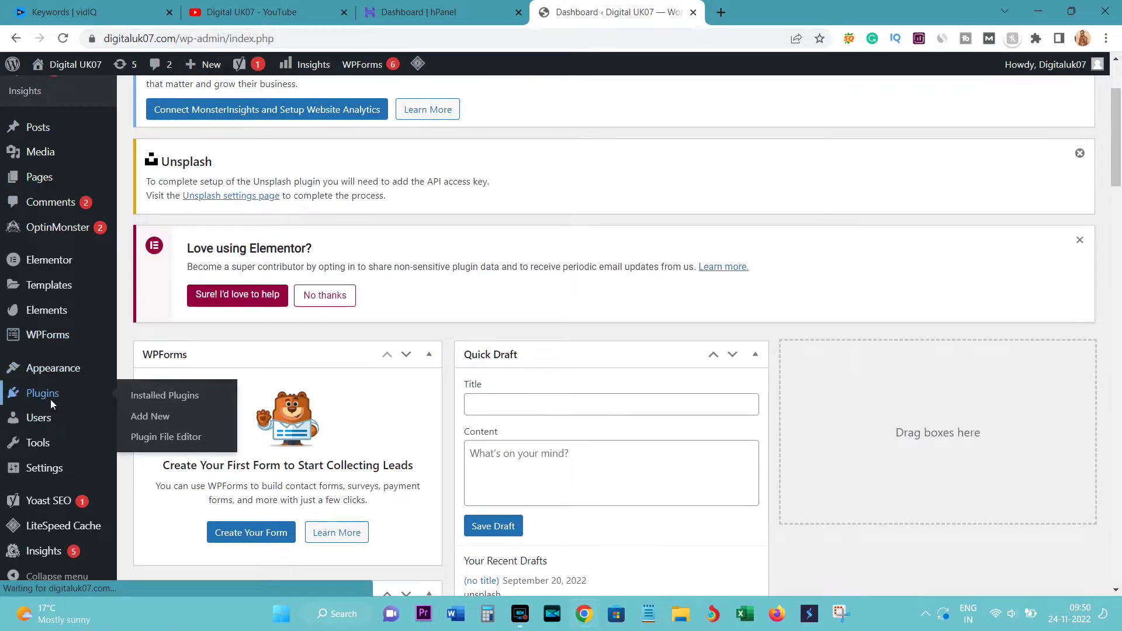
{"action": "left_click", "coordinate": [152, 417]}
Search the plugin directory for "wp migration"
{"action": "scroll", "coordinate": [462, 397], "scroll_direction": "down", "scroll_amount": 5}
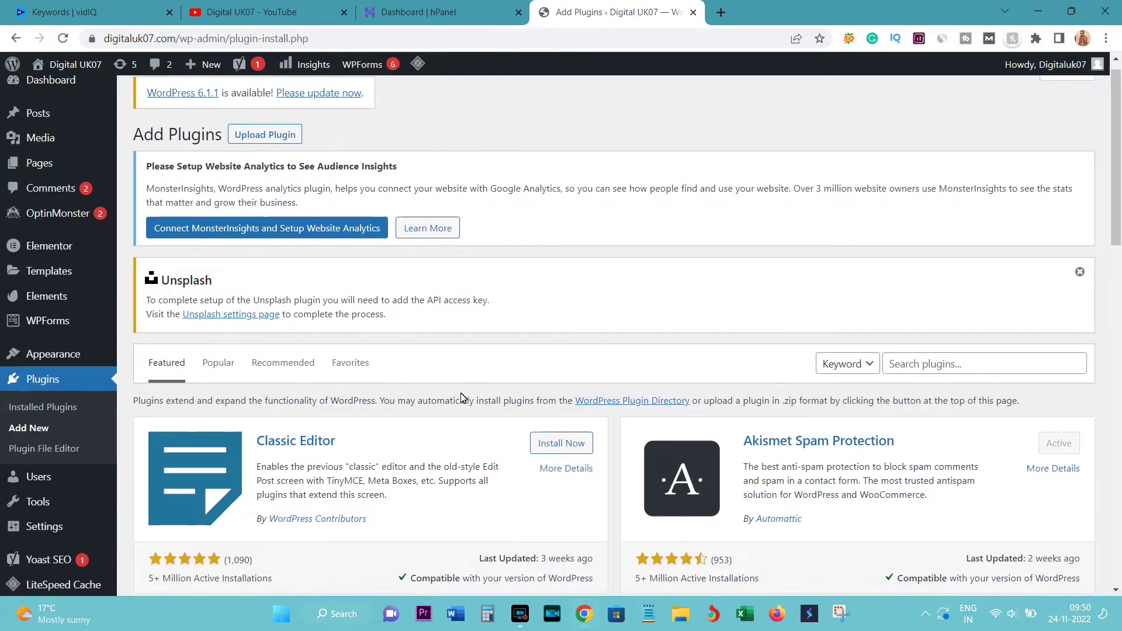
{"action": "scroll", "coordinate": [1062, 267], "scroll_direction": "up", "scroll_amount": 3}
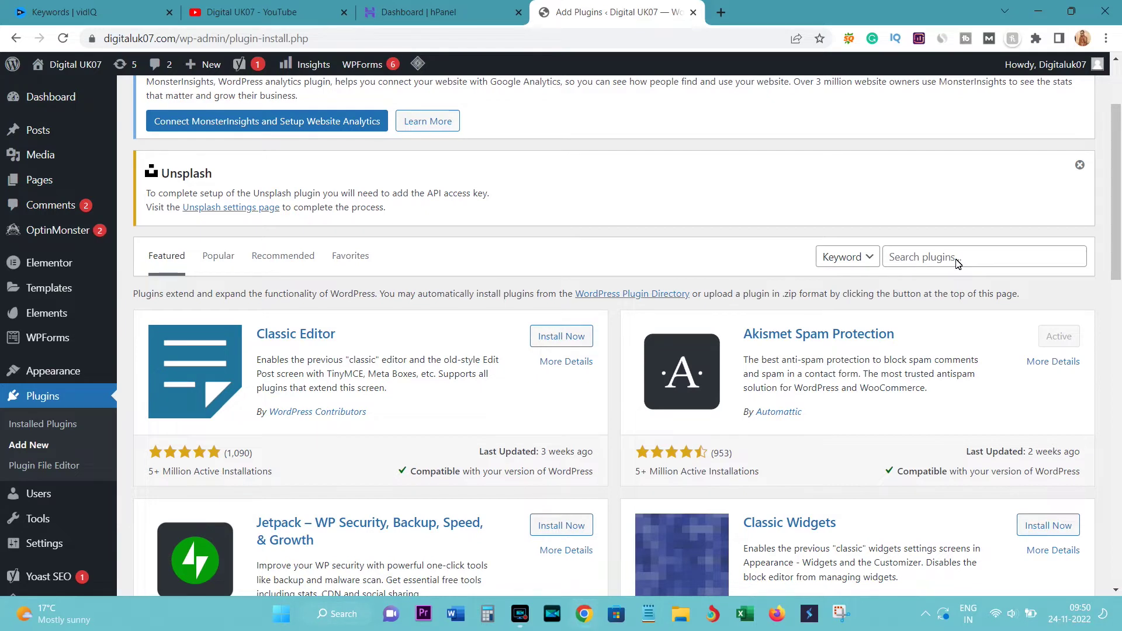
{"action": "left_click", "coordinate": [945, 263]}
{"action": "type", "text": "wp migration"}
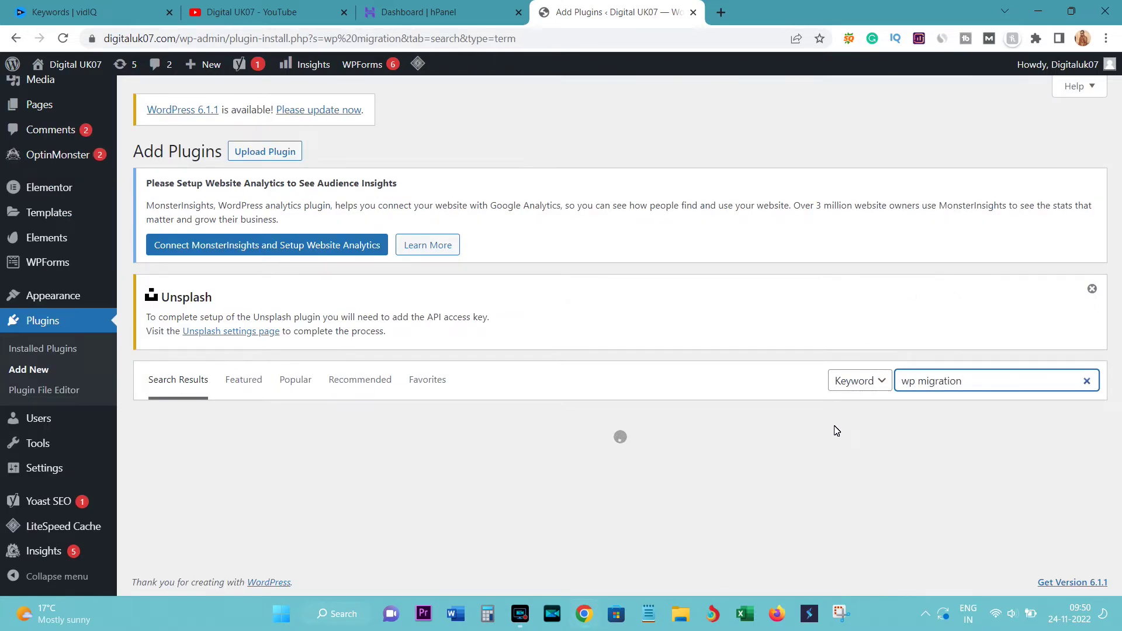
Install and activate the All-in-One WP Migration plugin
{"action": "scroll", "coordinate": [835, 431], "scroll_direction": "down", "scroll_amount": 2}
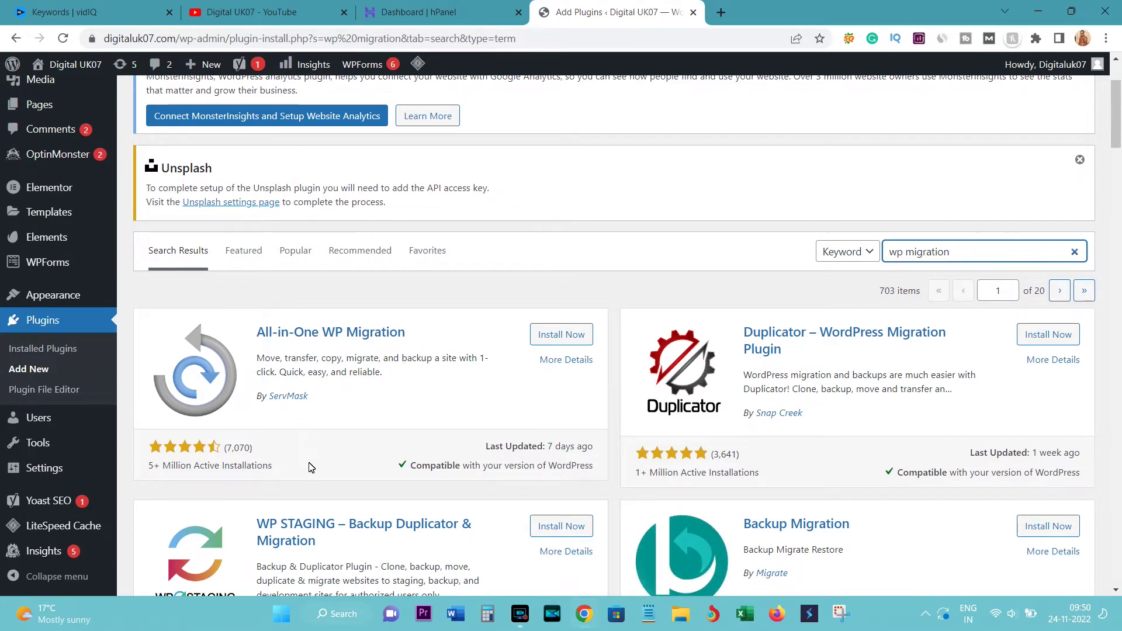
{"action": "left_click", "coordinate": [571, 333]}
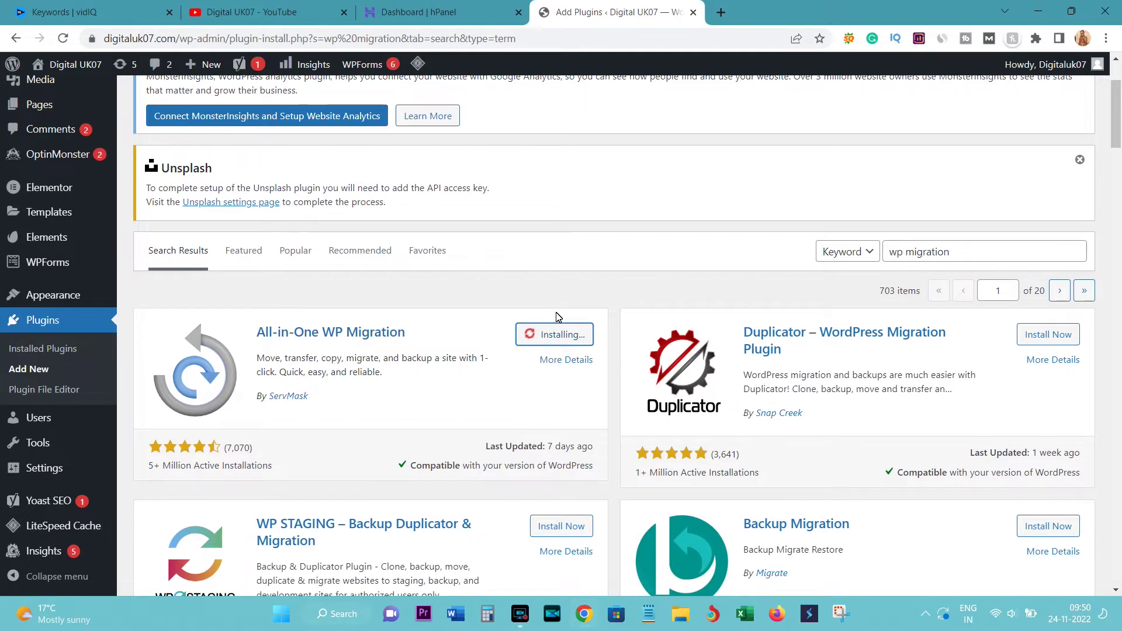
{"action": "scroll", "coordinate": [556, 317], "scroll_direction": "down", "scroll_amount": 1}
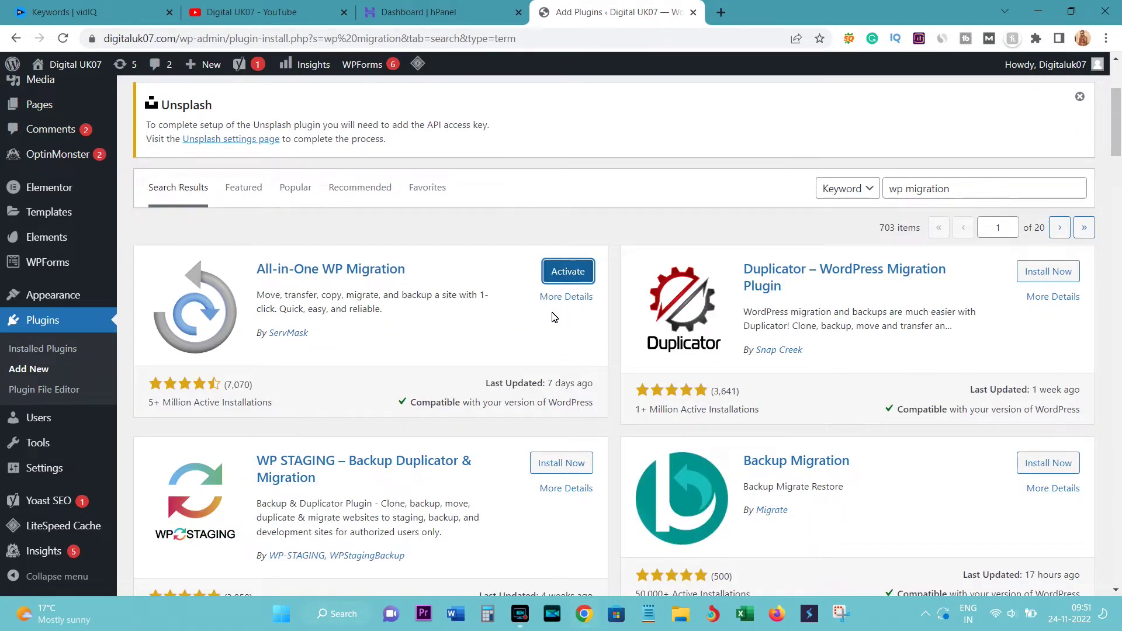
{"action": "left_click", "coordinate": [565, 274]}
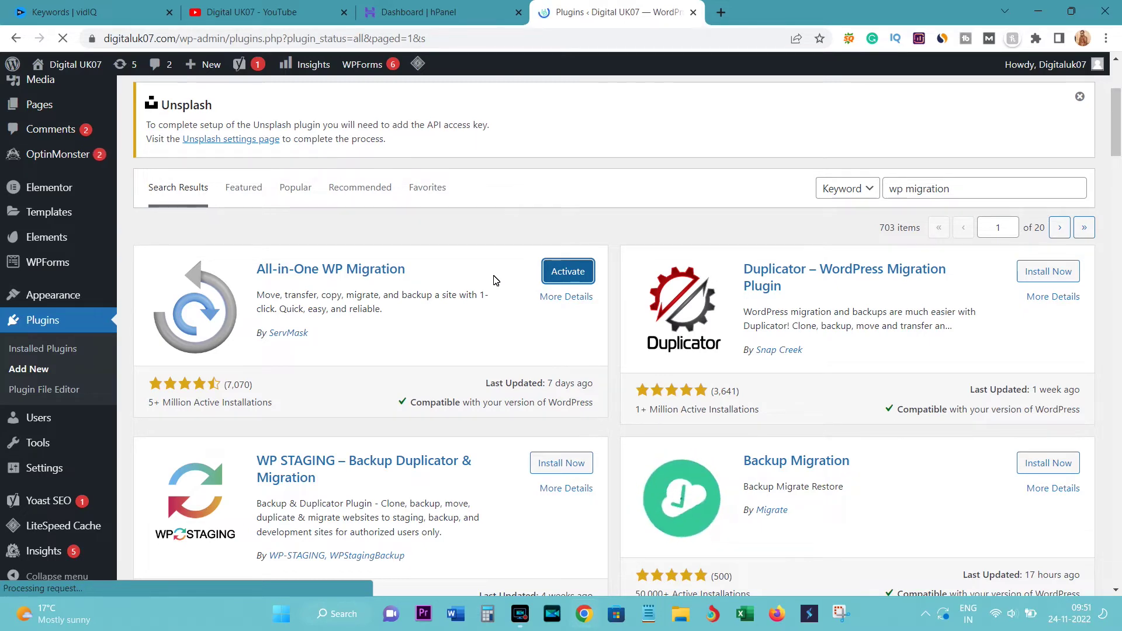
{"action": "scroll", "coordinate": [494, 280], "scroll_direction": "down", "scroll_amount": 8}
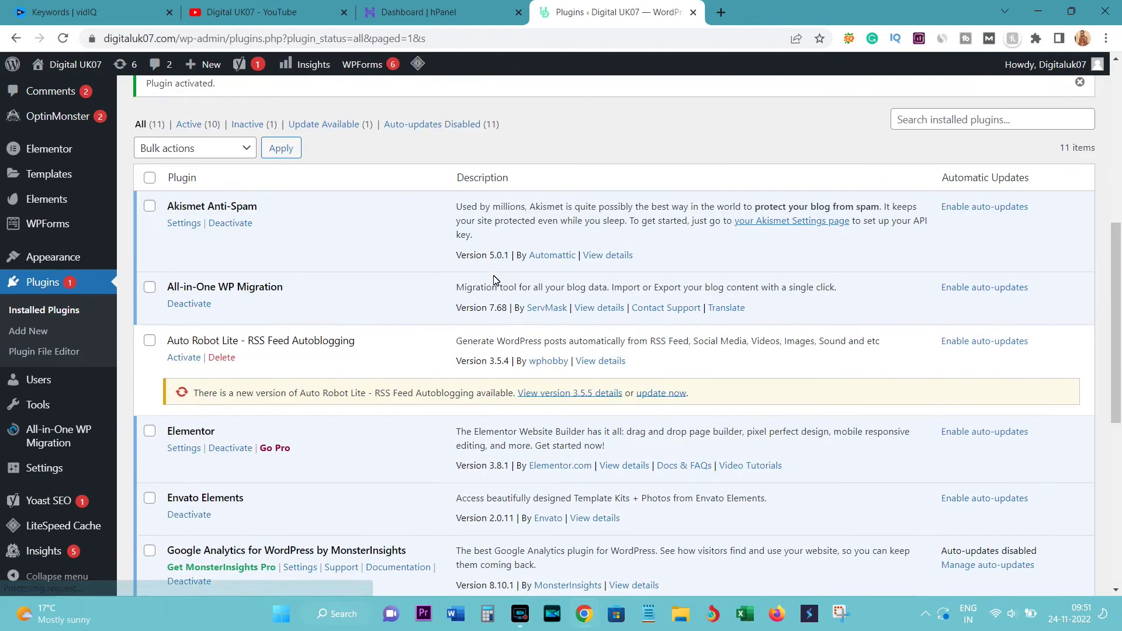
Export the whole site to a file with All-in-One WP Migration
{"action": "mouse_move", "coordinate": [52, 442]}
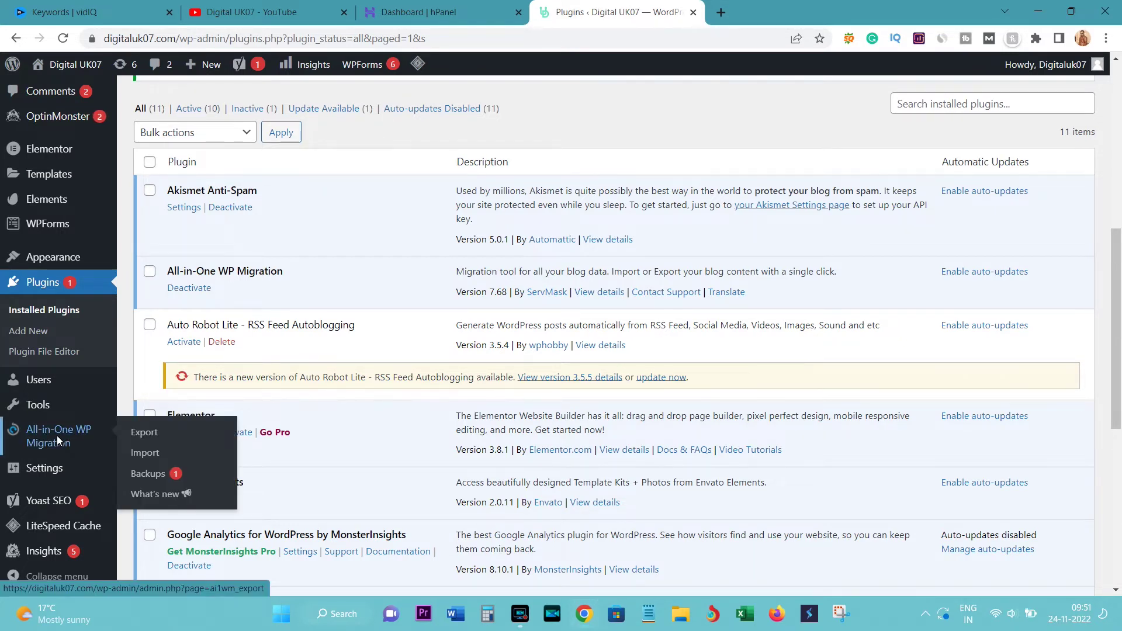
{"action": "left_click", "coordinate": [150, 433]}
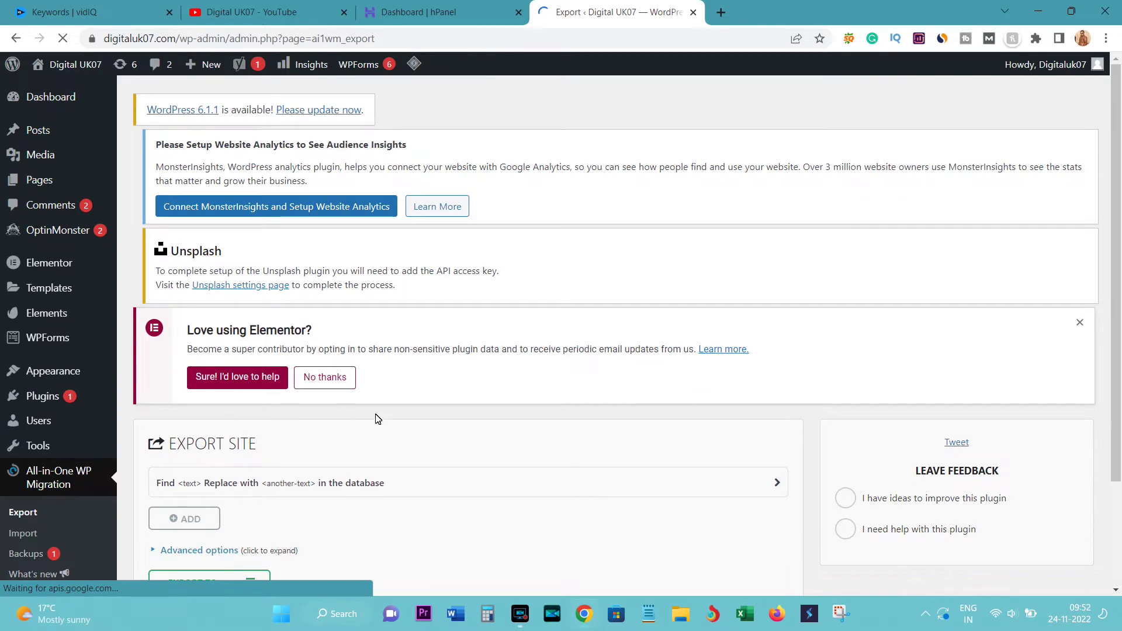
{"action": "scroll", "coordinate": [431, 447], "scroll_direction": "down", "scroll_amount": 2}
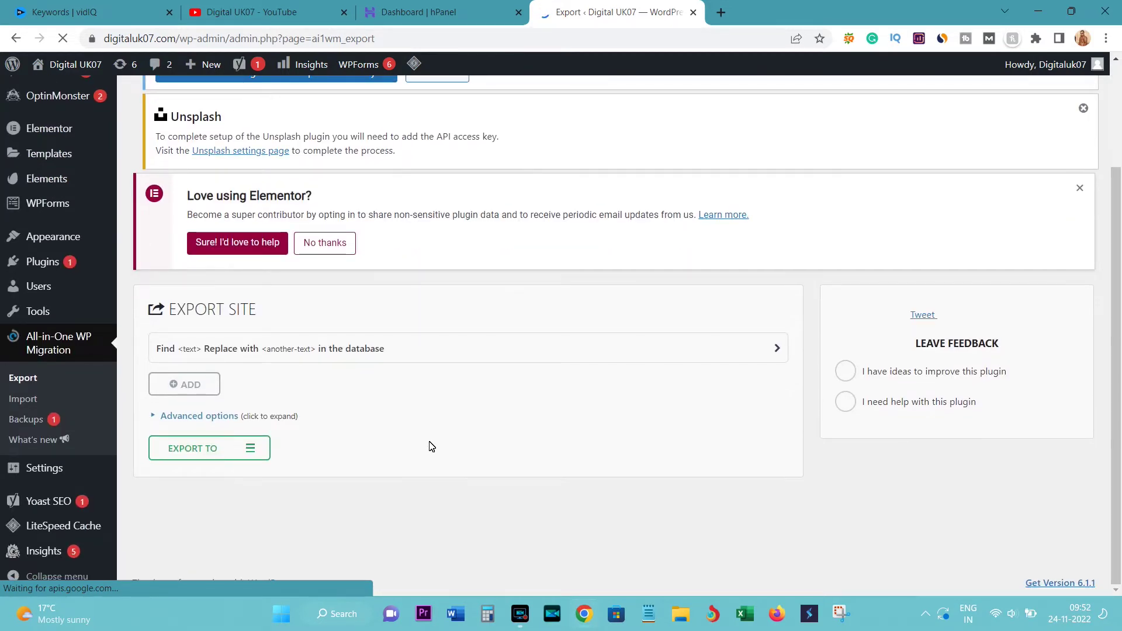
{"action": "left_click", "coordinate": [254, 454]}
{"action": "scroll", "coordinate": [255, 456], "scroll_direction": "down", "scroll_amount": 3}
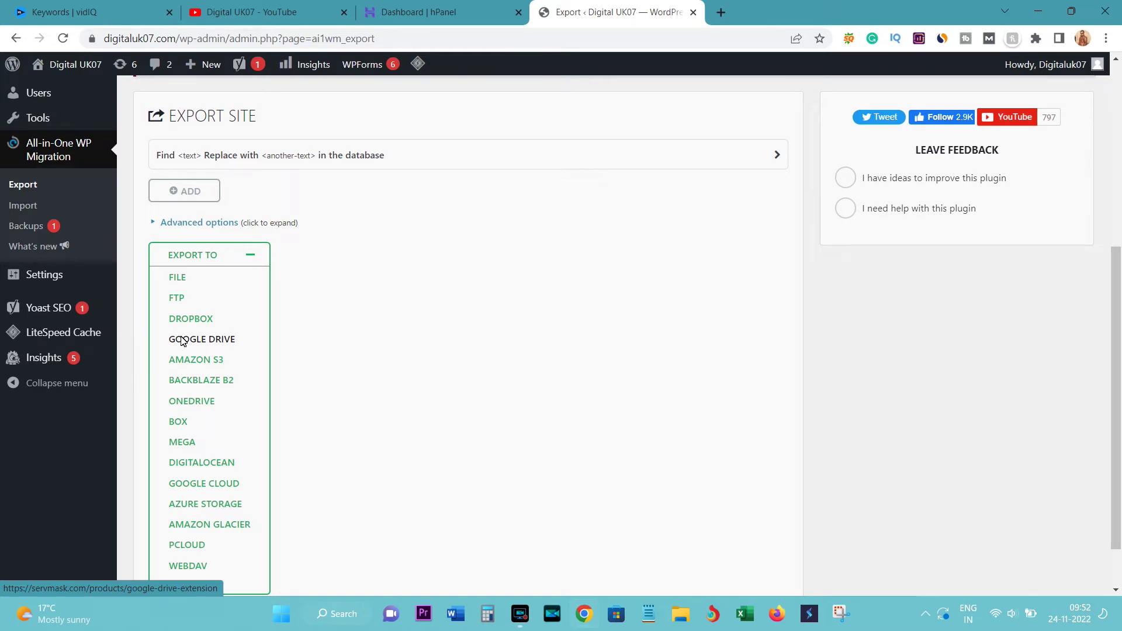
{"action": "left_click", "coordinate": [177, 278]}
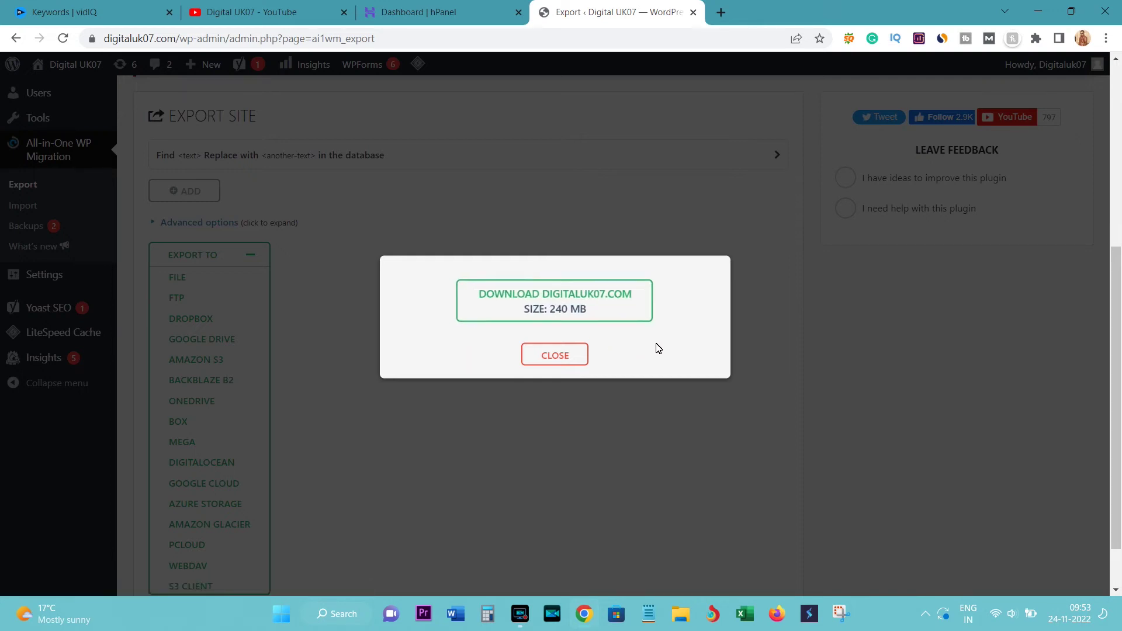
Start downloading the exported digitaluk07.com backup file, then pause the transfer and close the export dialog
{"action": "left_click", "coordinate": [560, 301]}
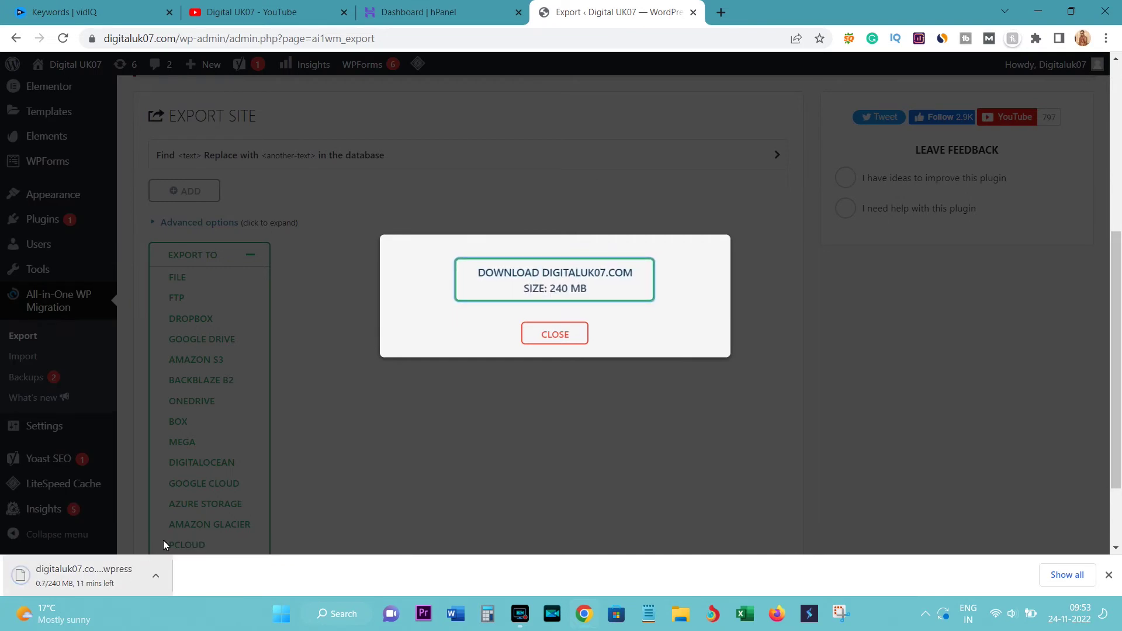
{"action": "left_click", "coordinate": [155, 576]}
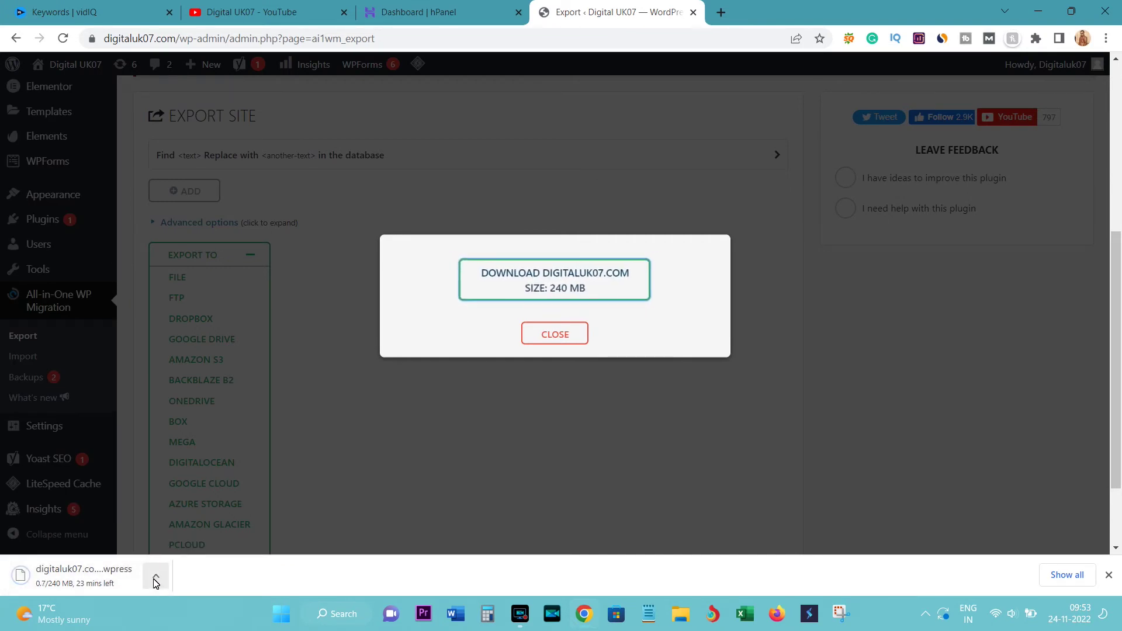
{"action": "left_click", "coordinate": [187, 529]}
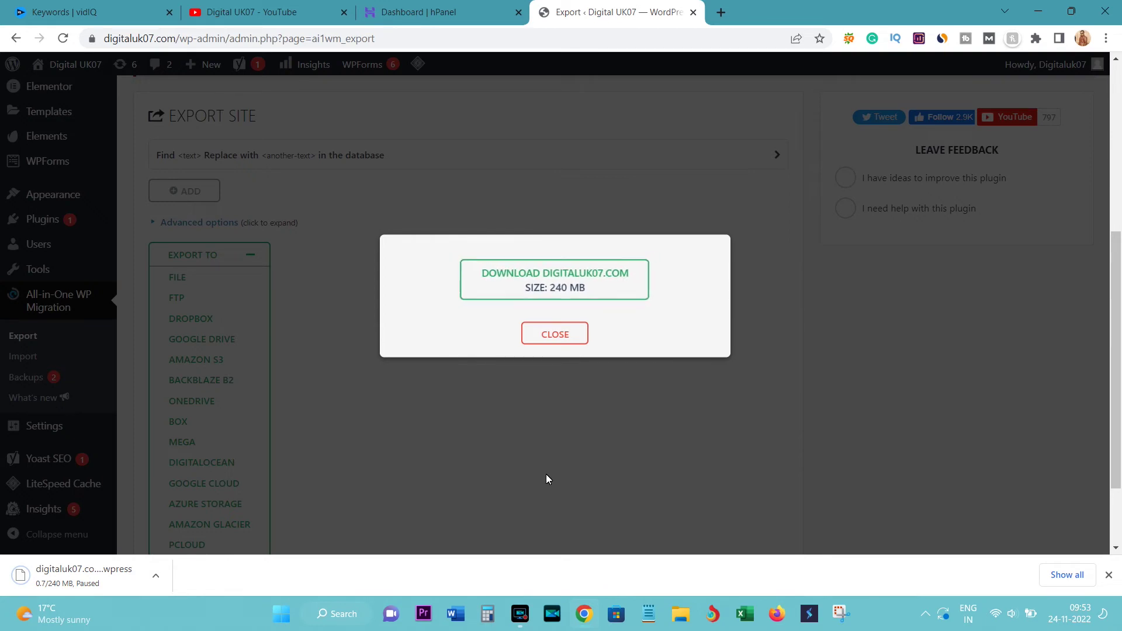
{"action": "left_click", "coordinate": [565, 336]}
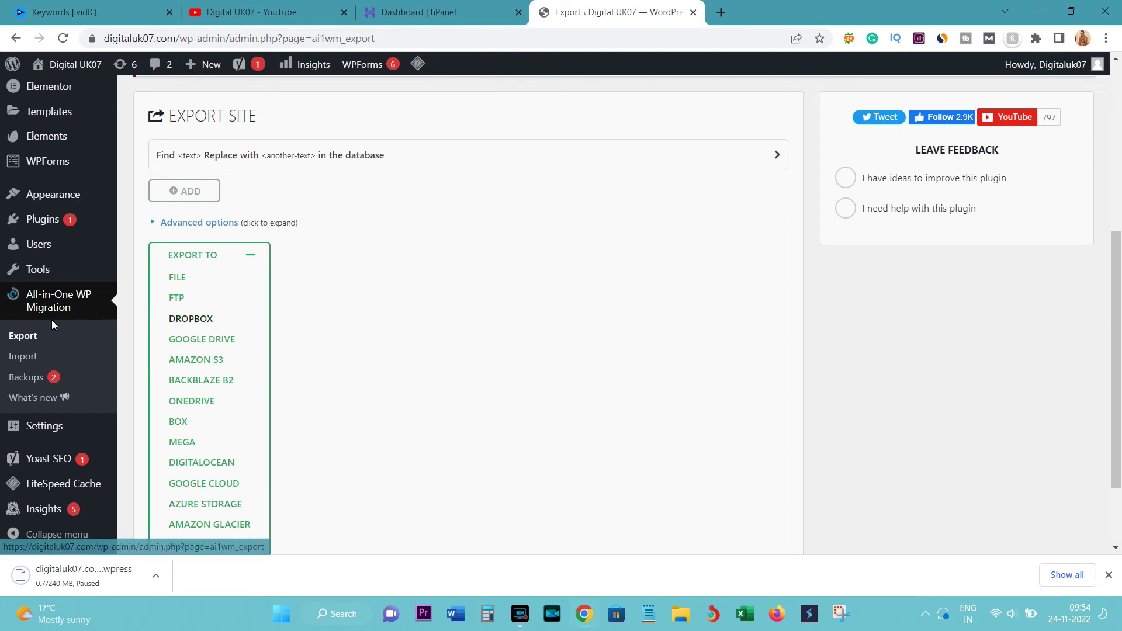
{"action": "left_click", "coordinate": [23, 358]}
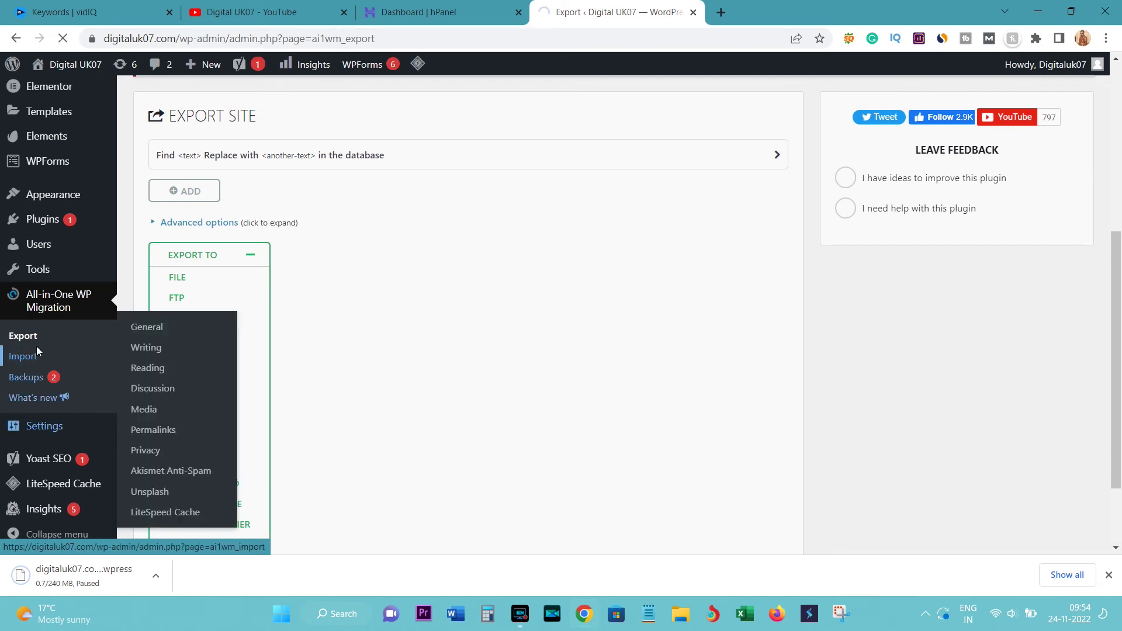
{"action": "left_click", "coordinate": [178, 276]}
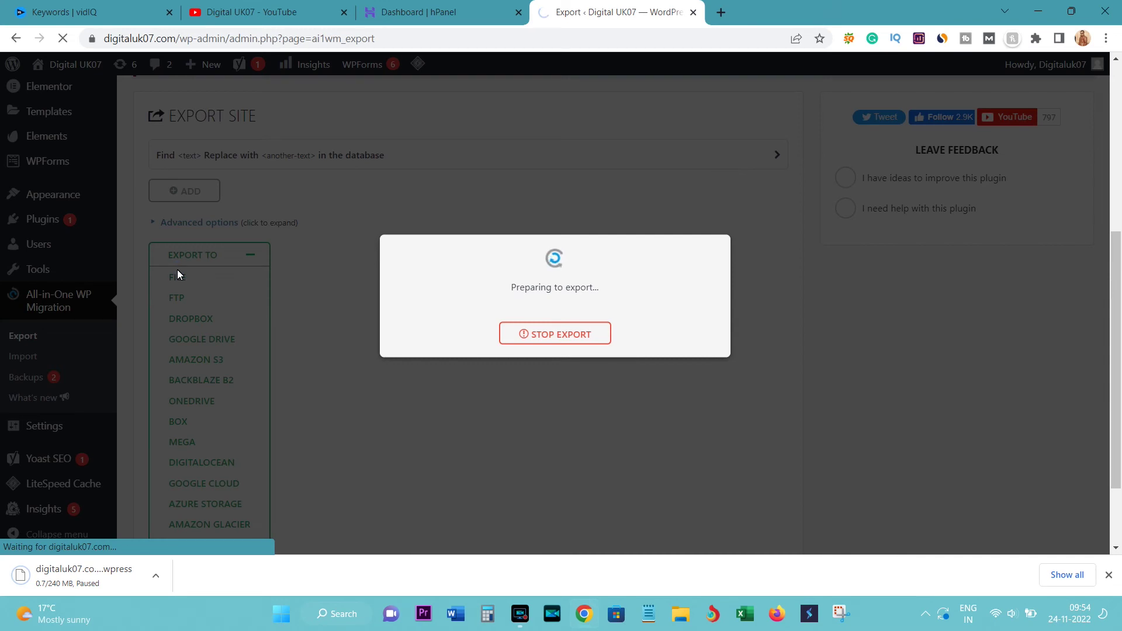
{"action": "left_click", "coordinate": [539, 341]}
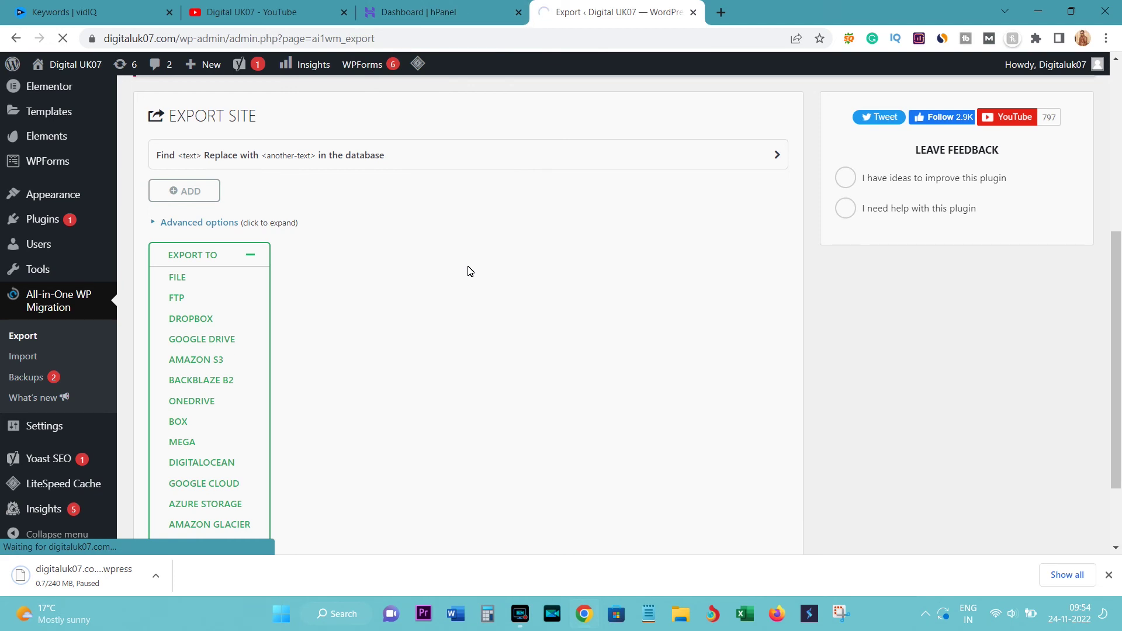
Look again at Hostinger's Daily Backup option and browse the videos on the Digital UK07 YouTube channel
{"action": "left_click", "coordinate": [418, 12]}
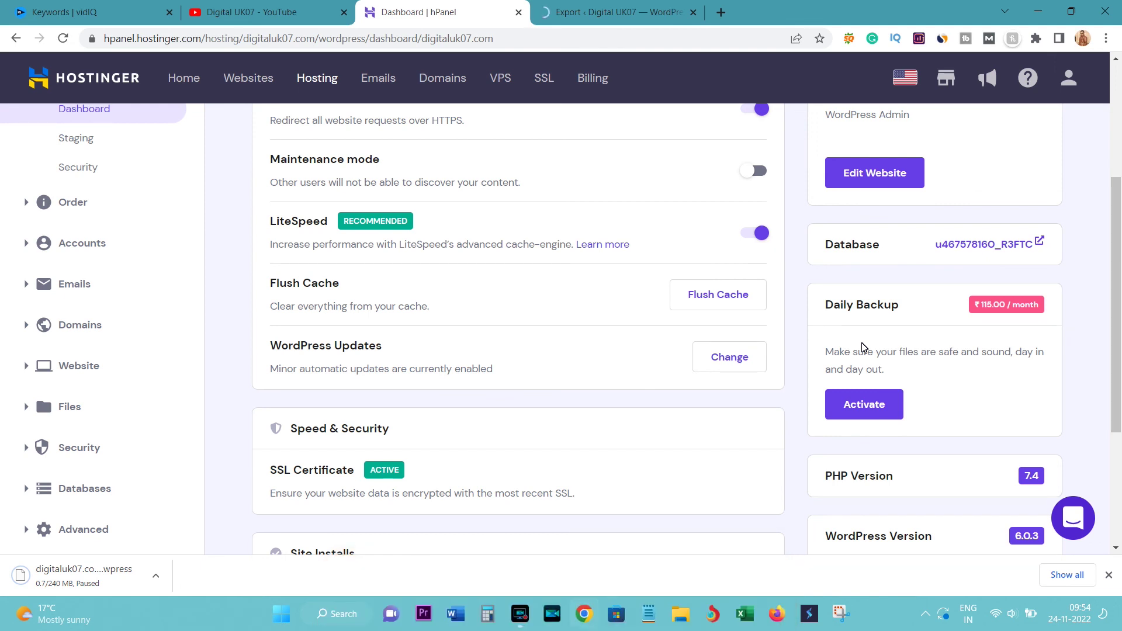
{"action": "left_click", "coordinate": [152, 12]}
{"action": "left_click", "coordinate": [214, 9]}
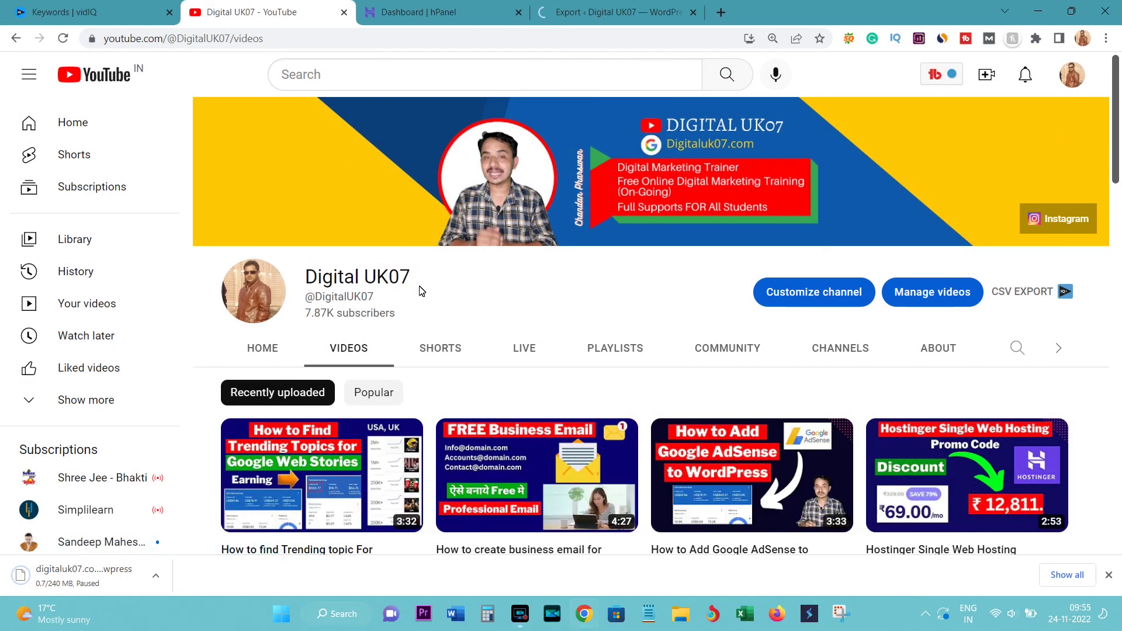
{"action": "scroll", "coordinate": [421, 290], "scroll_direction": "down", "scroll_amount": 2}
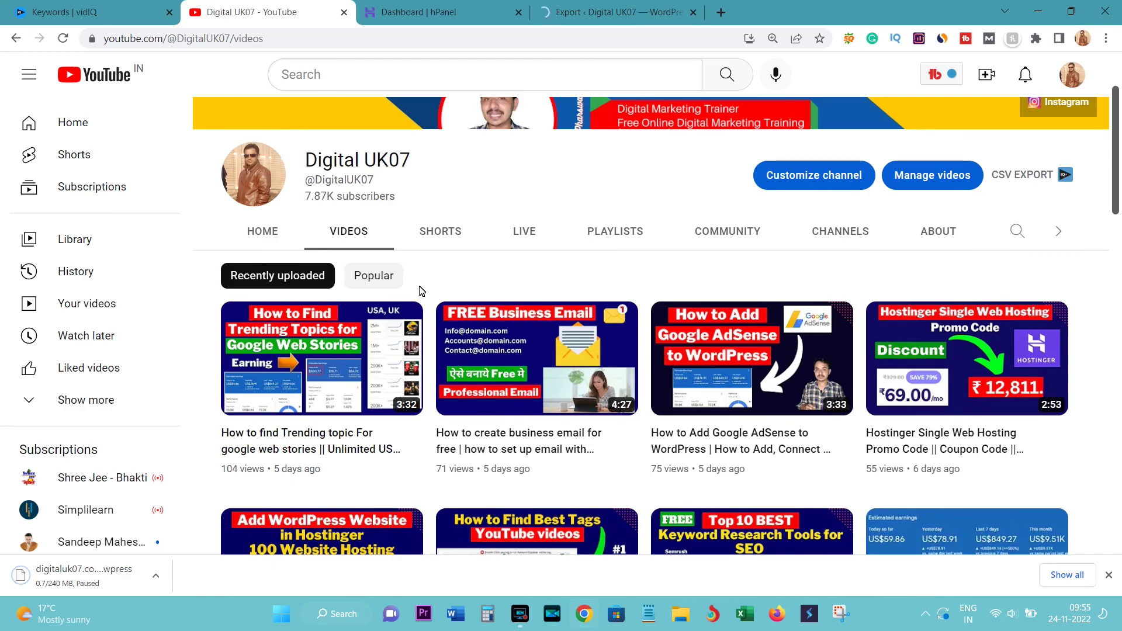